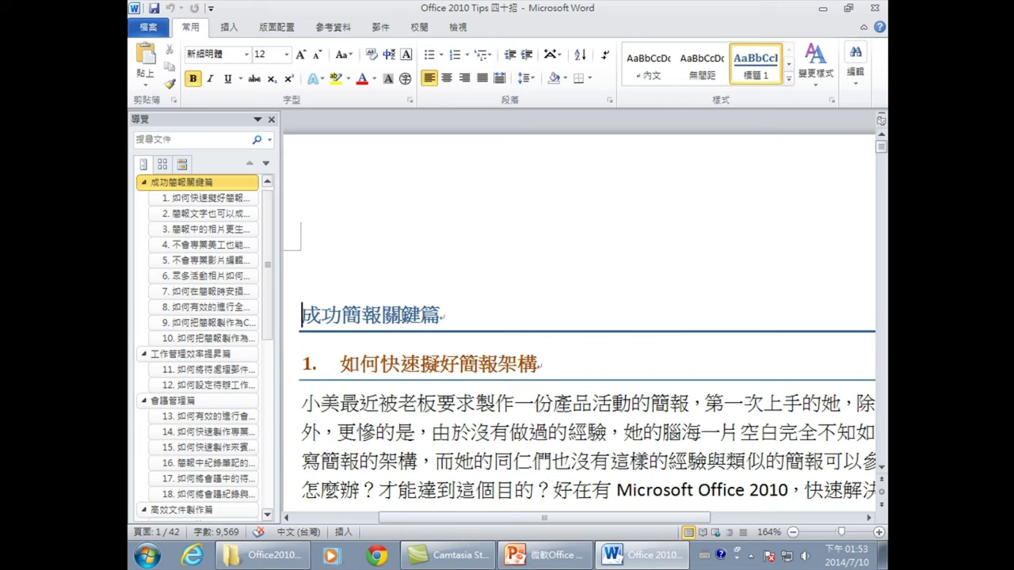
# Check the styles of 成功簡報關鍵篇 and heading 1. 如何快速擬好簡報架構, then show the Styles list
pyautogui.click(362, 314)
pyautogui.click(381, 365)
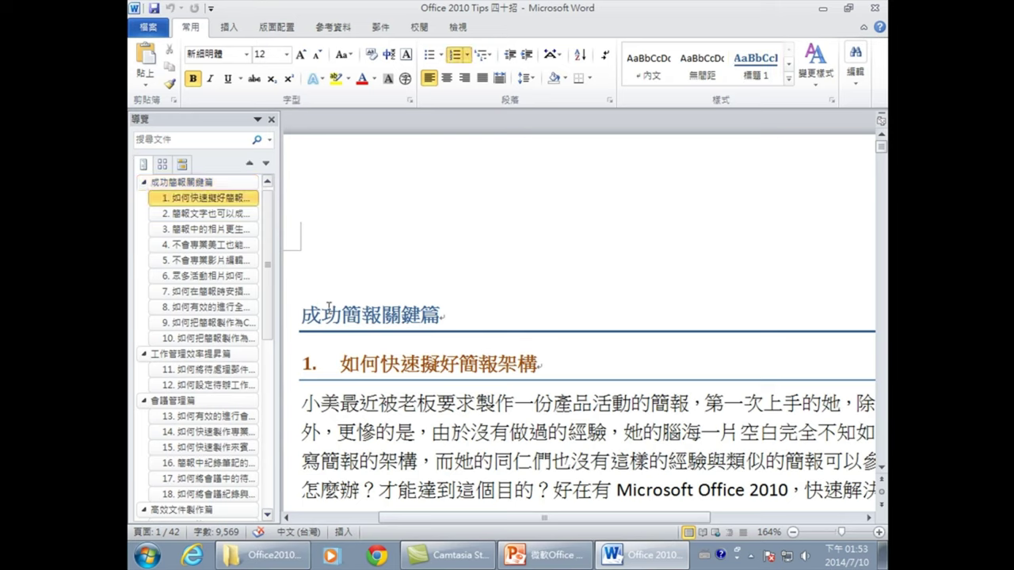
pyautogui.click(367, 321)
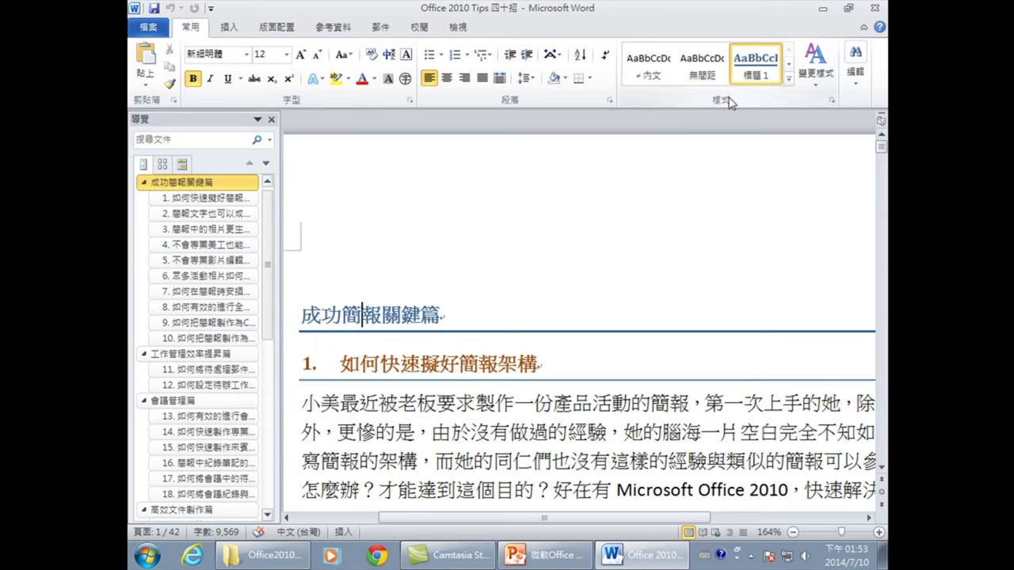
pyautogui.click(410, 367)
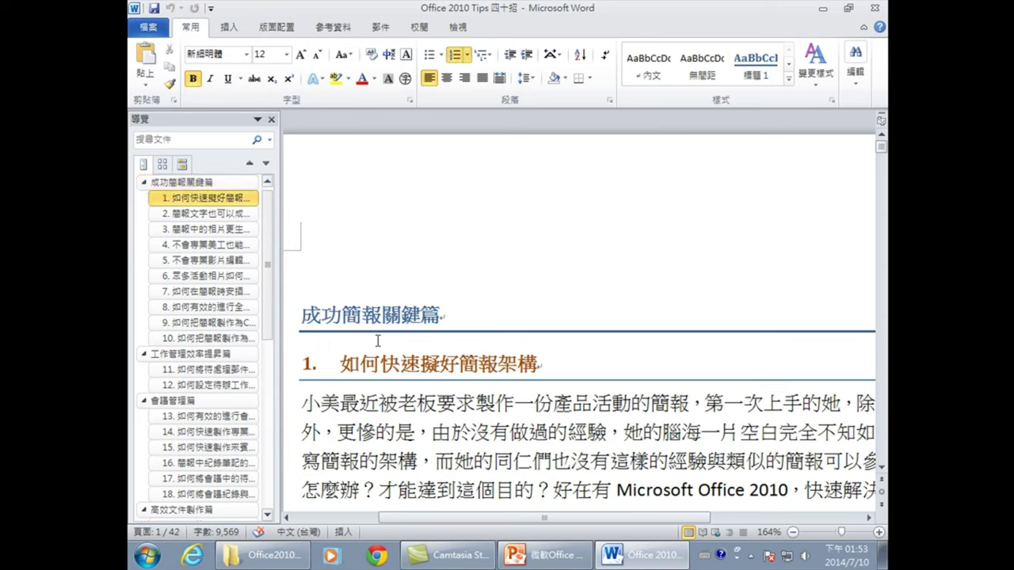
pyautogui.click(789, 64)
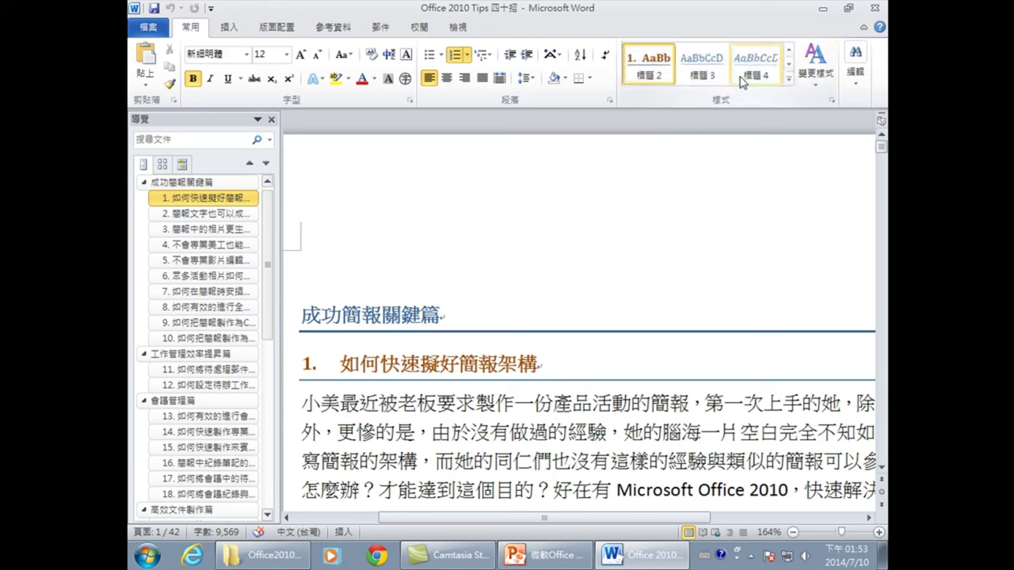
# Open the full styles list and confirm 成功簡報關鍵篇 uses Heading 1 and the numbered heading uses Heading 2
pyautogui.click(830, 100)
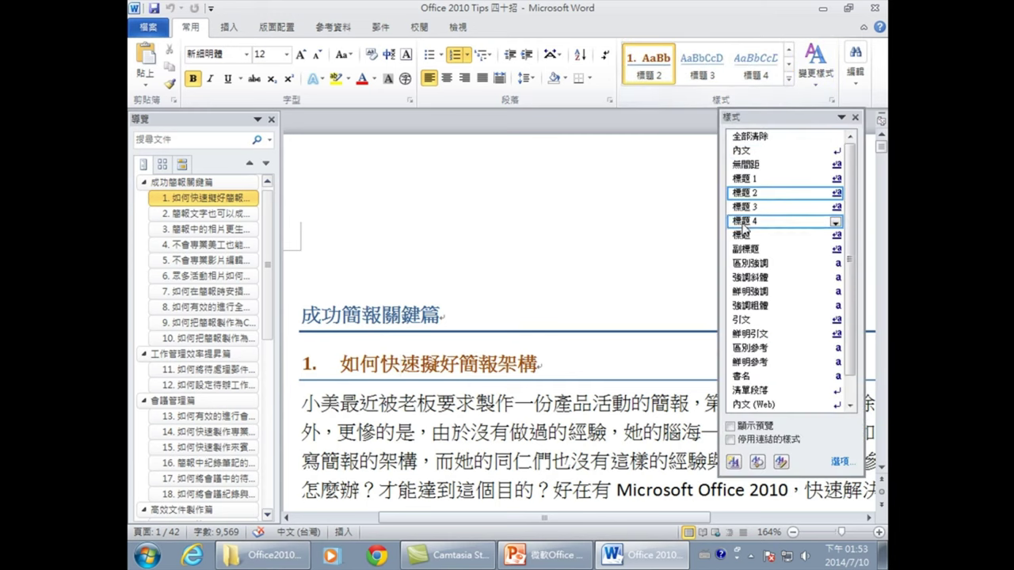
pyautogui.click(384, 316)
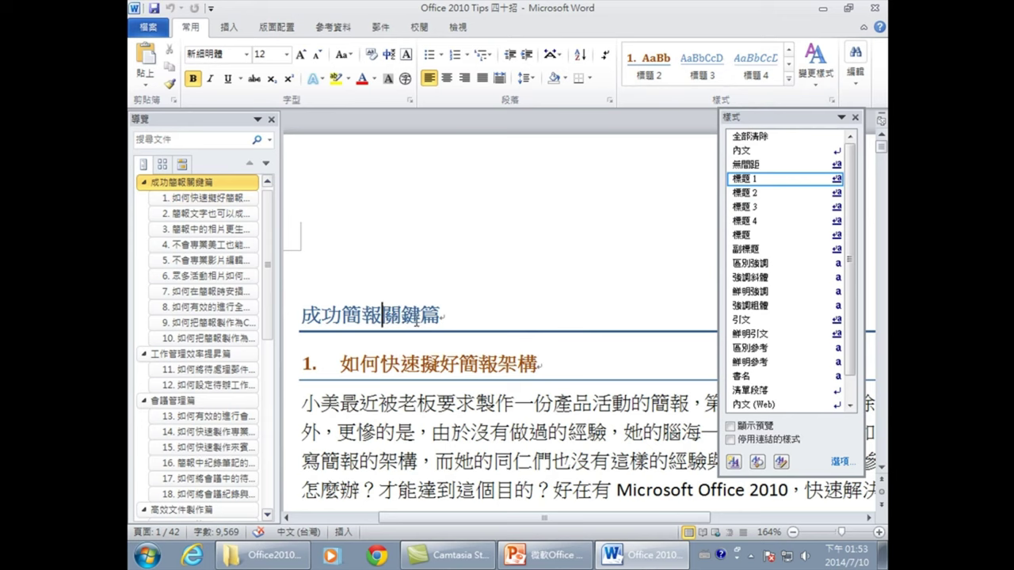
pyautogui.click(400, 363)
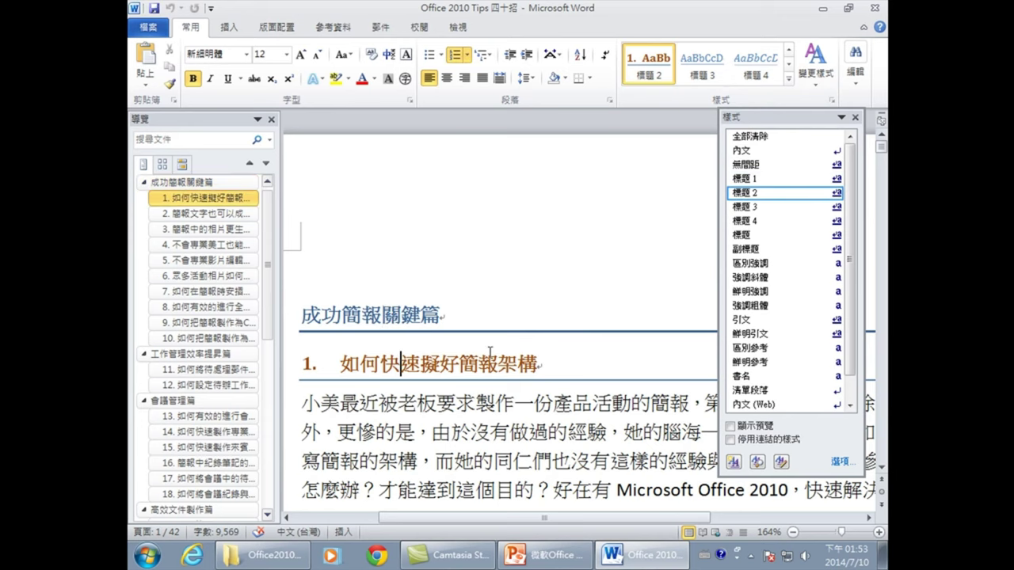
pyautogui.scroll(-2, 490, 353)
pyautogui.click(433, 316)
# Scroll to section 2, confirm its heading uses 標題 2, and open the Windows Start menu
pyautogui.scroll(-2, 472, 346)
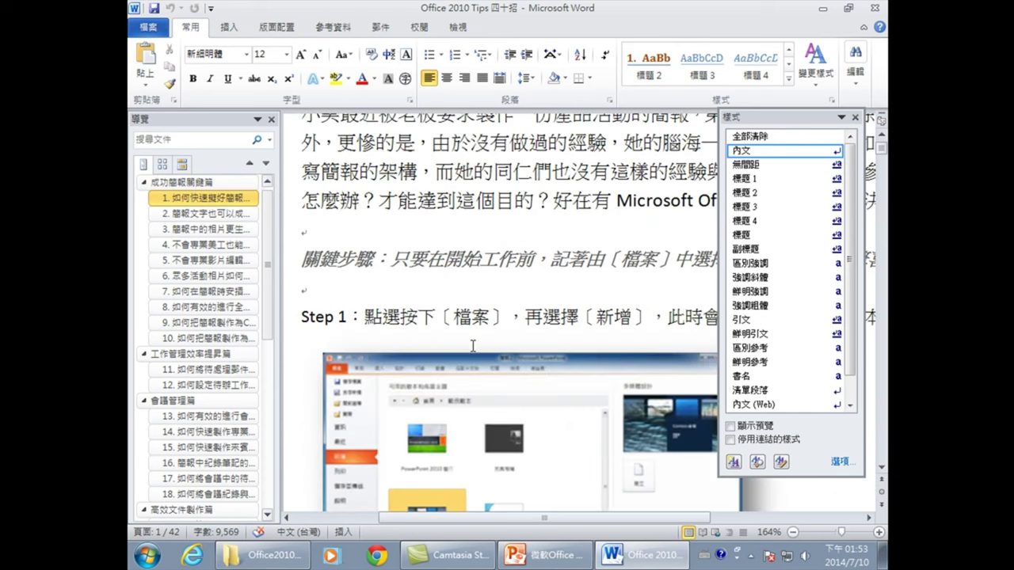
pyautogui.scroll(-2, 472, 346)
pyautogui.scroll(-1, 472, 367)
pyautogui.scroll(-2, 526, 339)
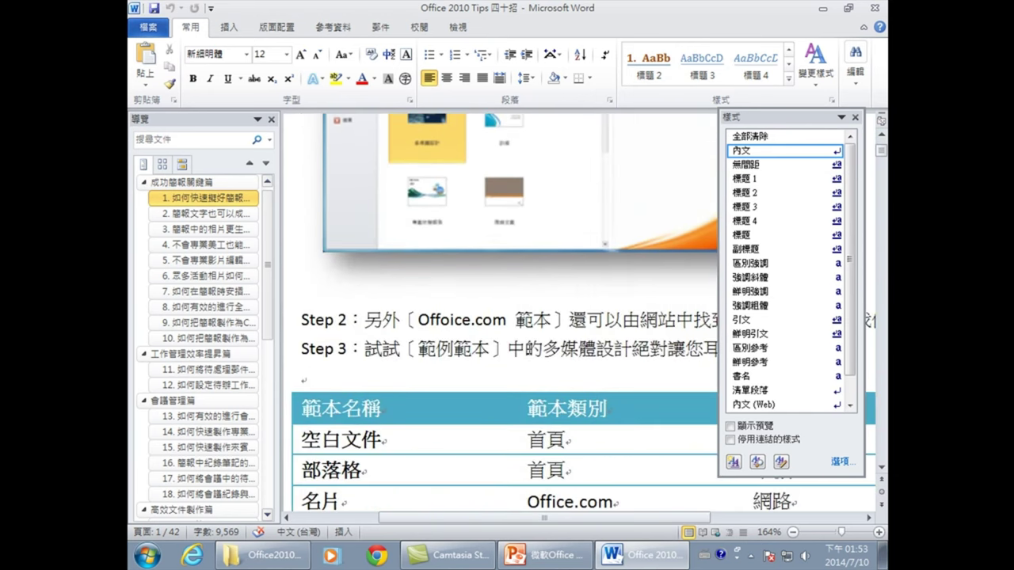
pyautogui.scroll(-2, 464, 328)
pyautogui.click(459, 287)
pyautogui.scroll(-3, 453, 328)
pyautogui.scroll(-3, 451, 351)
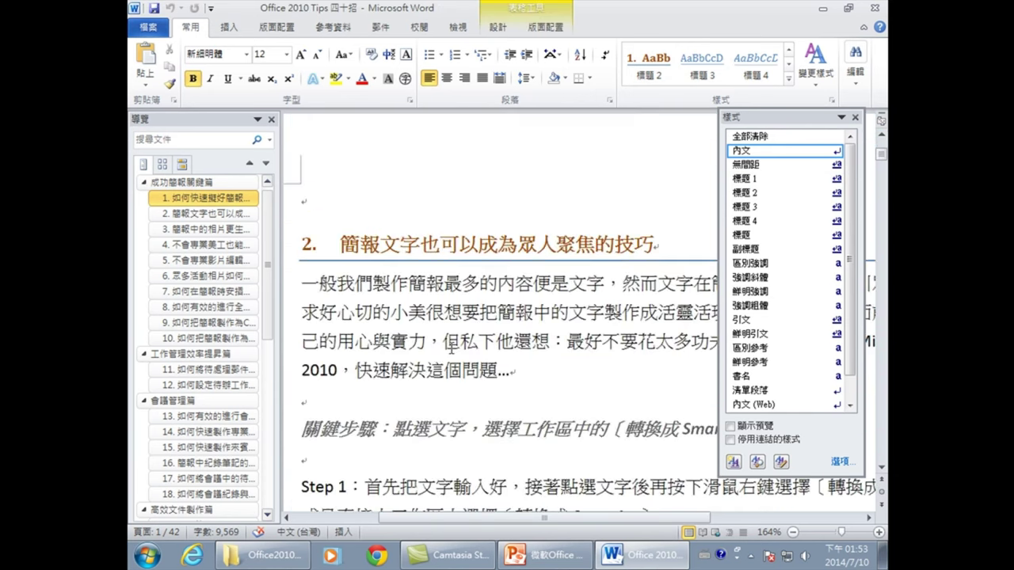
pyautogui.click(400, 247)
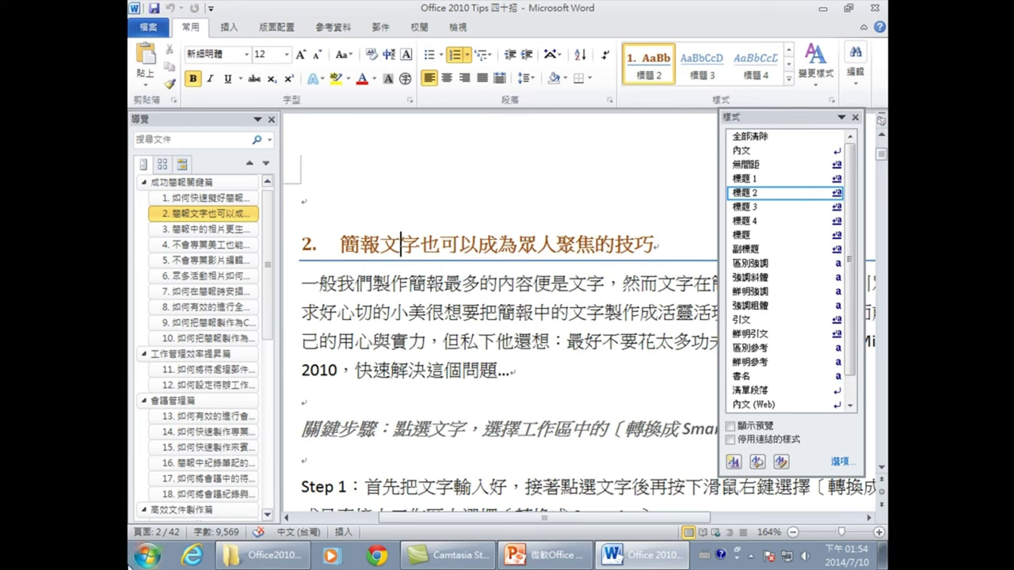
pyautogui.click(147, 557)
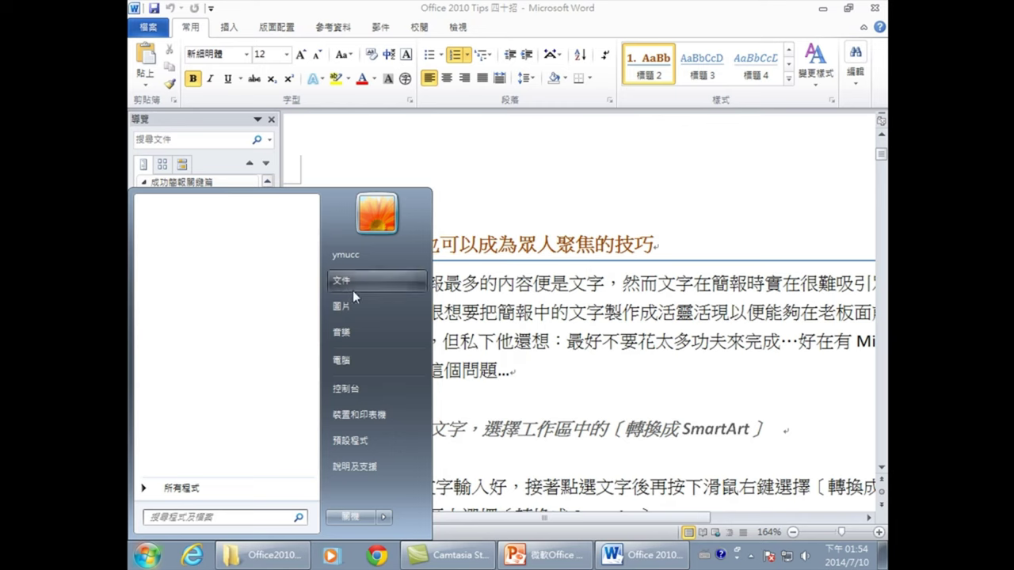
# Launch Microsoft PowerPoint 2010 from All Programs > Microsoft Office
pyautogui.click(178, 488)
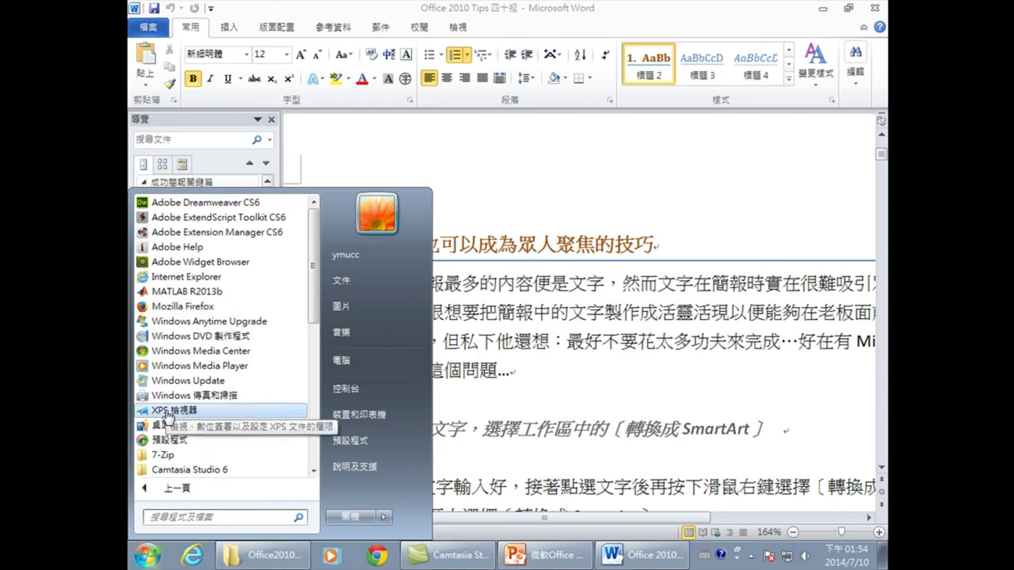
pyautogui.scroll(-3, 169, 467)
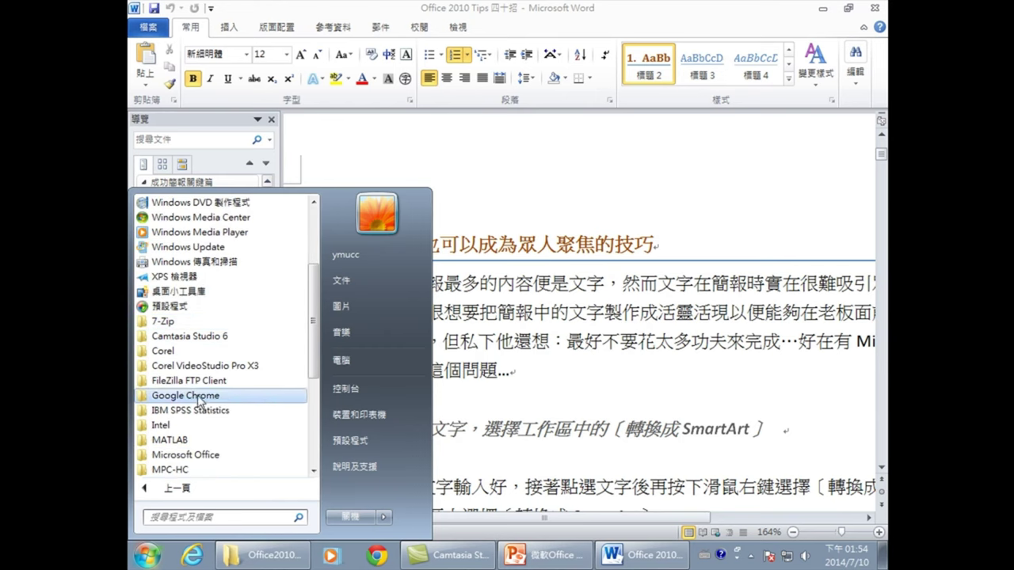
pyautogui.click(194, 454)
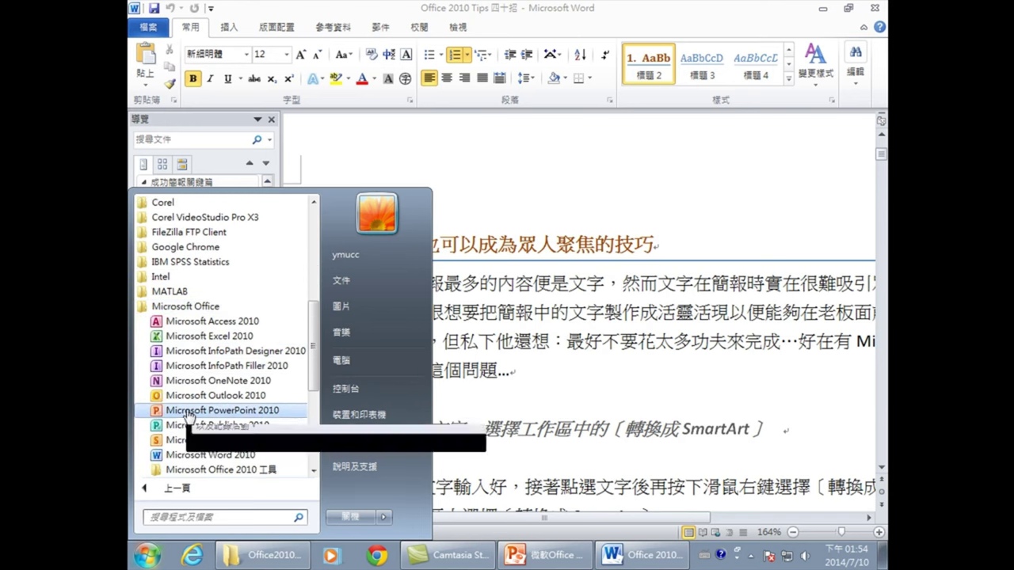
pyautogui.click(192, 413)
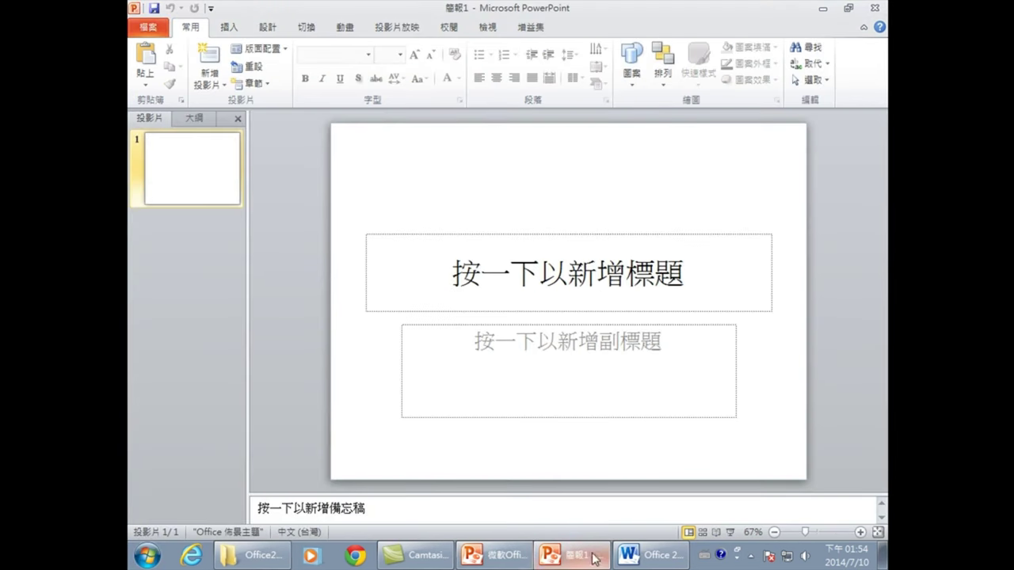
# Add a second title-and-content slide to 簡報1, then switch back to Word
pyautogui.click(523, 292)
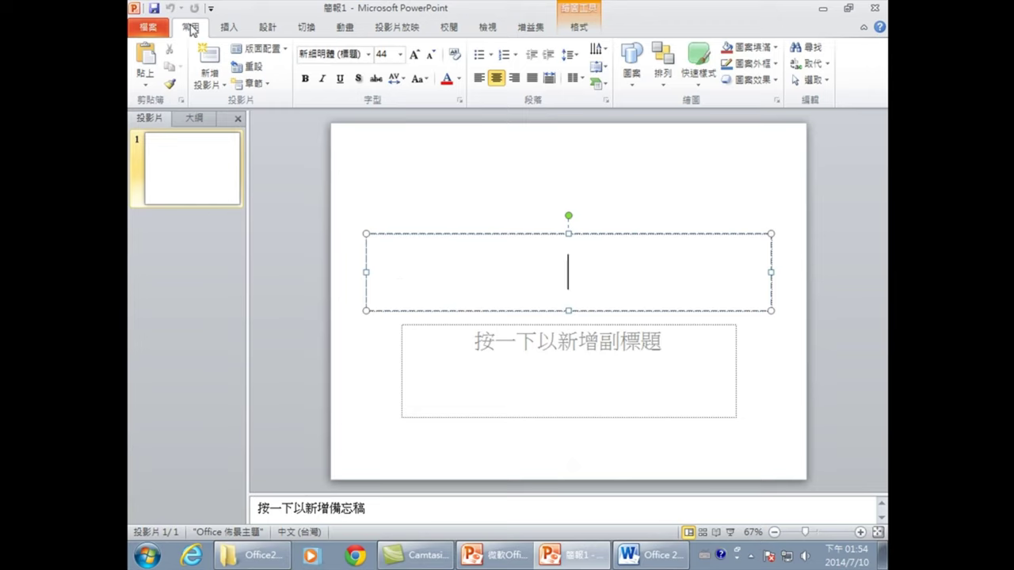
pyautogui.click(210, 60)
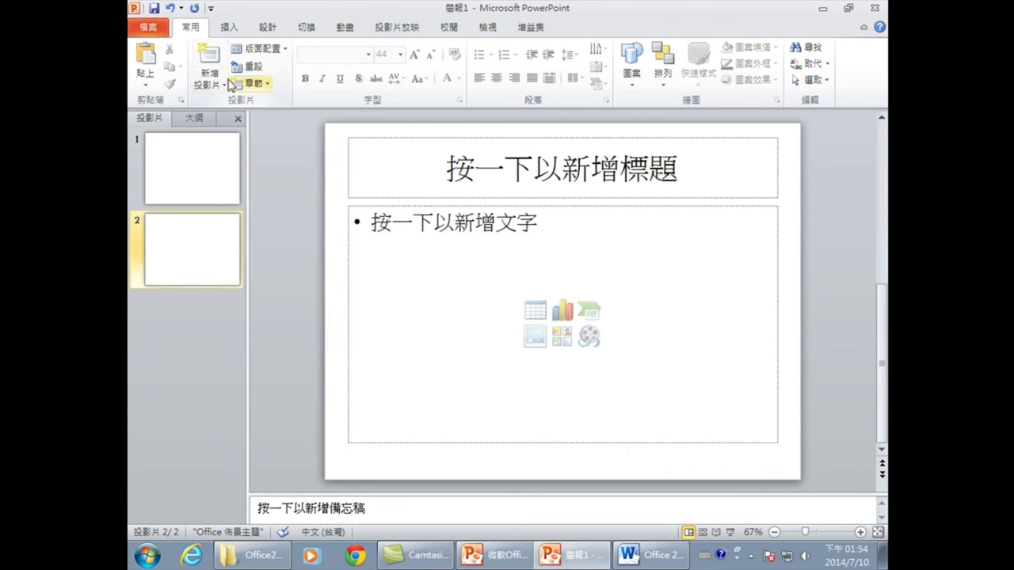
pyautogui.click(544, 161)
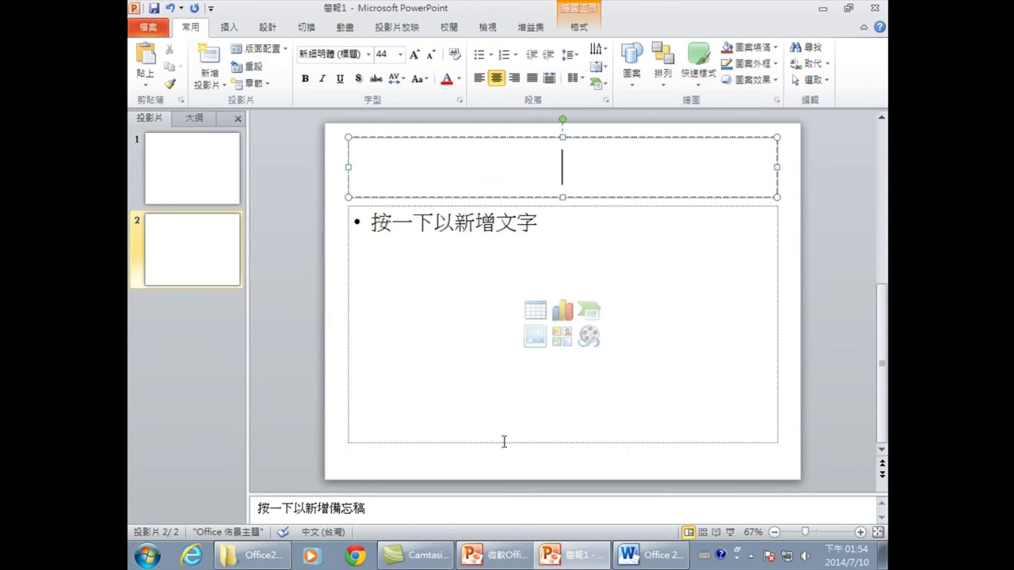
pyautogui.click(640, 554)
# Copy the heading 成功簡報關鍵篇 from the Word document and switch to PowerPoint
pyautogui.scroll(7, 388, 251)
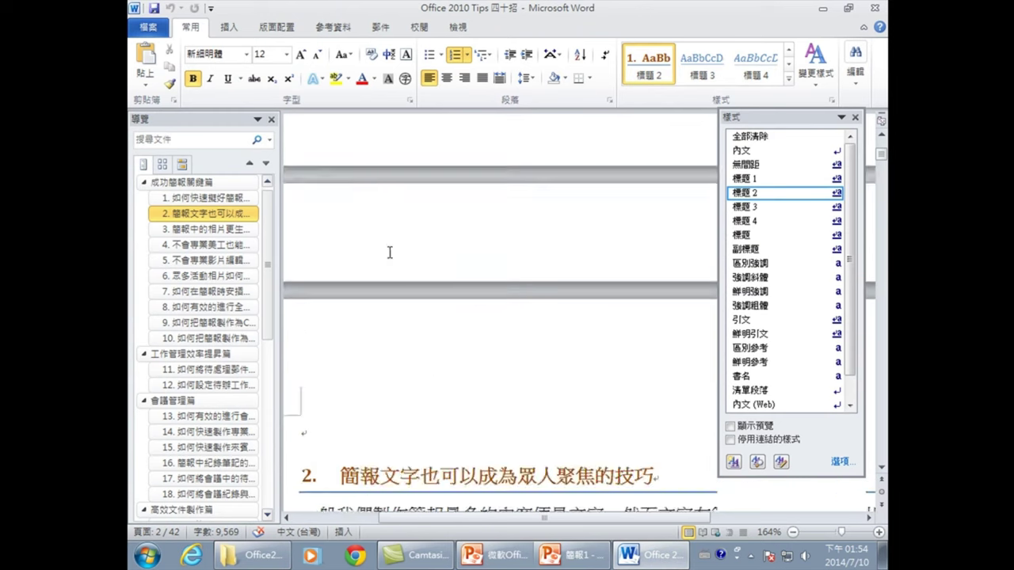
pyautogui.click(193, 182)
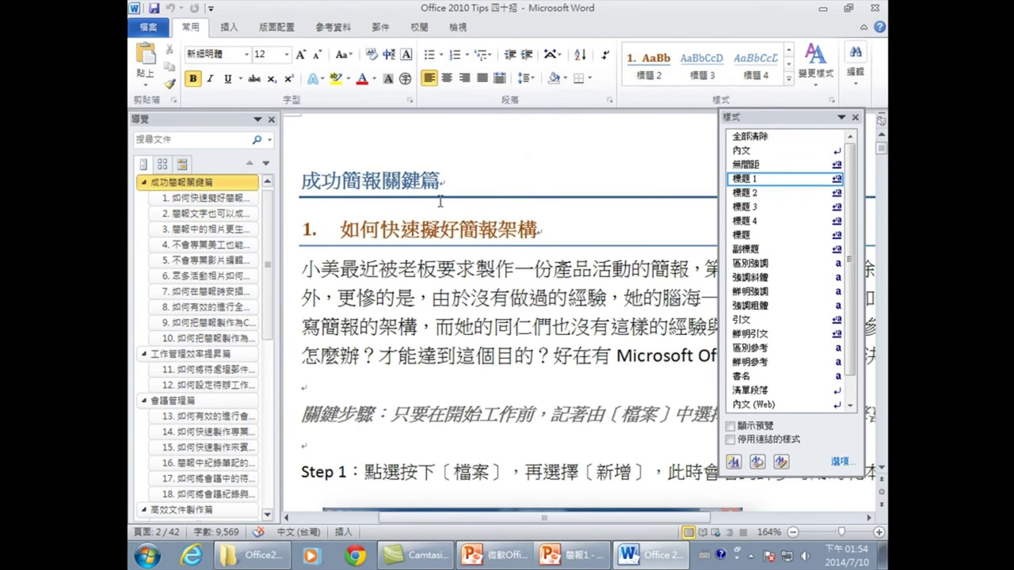
pyautogui.moveTo(301, 181); pyautogui.dragTo(440, 184)
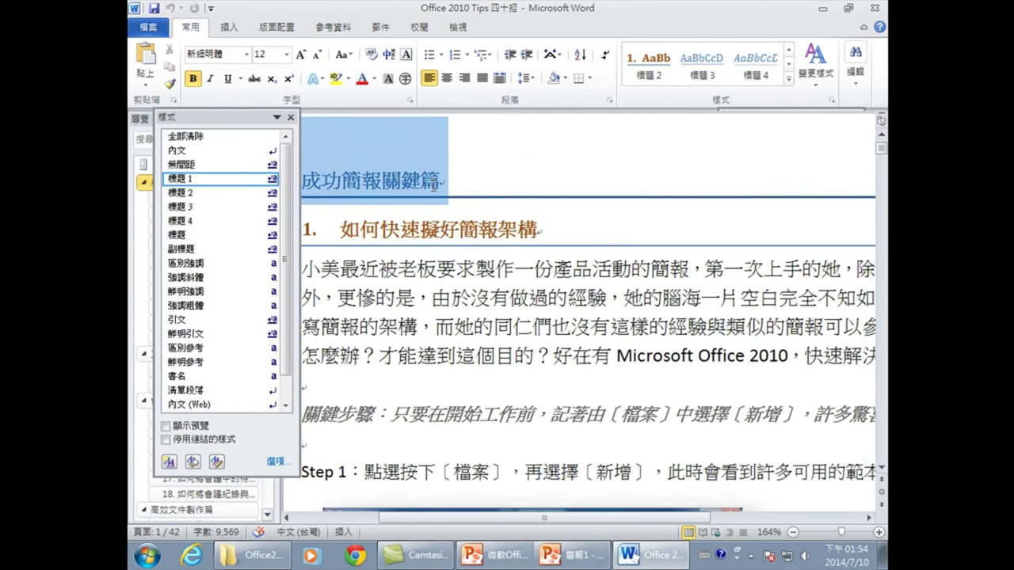
pyautogui.rightClick(439, 182)
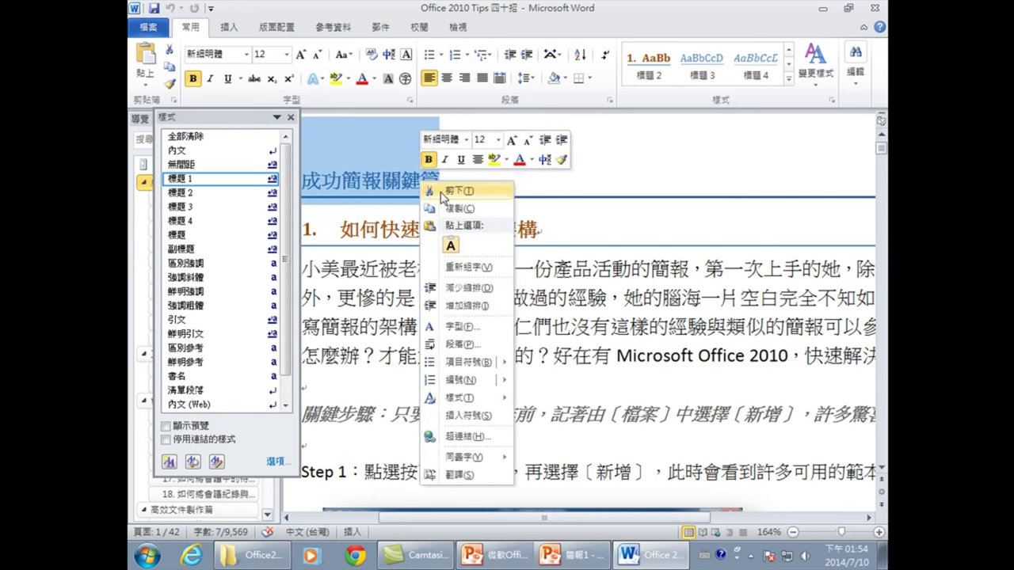
pyautogui.click(456, 210)
pyautogui.click(571, 555)
# Paste 成功簡報關鍵篇 as plain text into slide 2's title, select the body box, and return to Word
pyautogui.rightClick(572, 193)
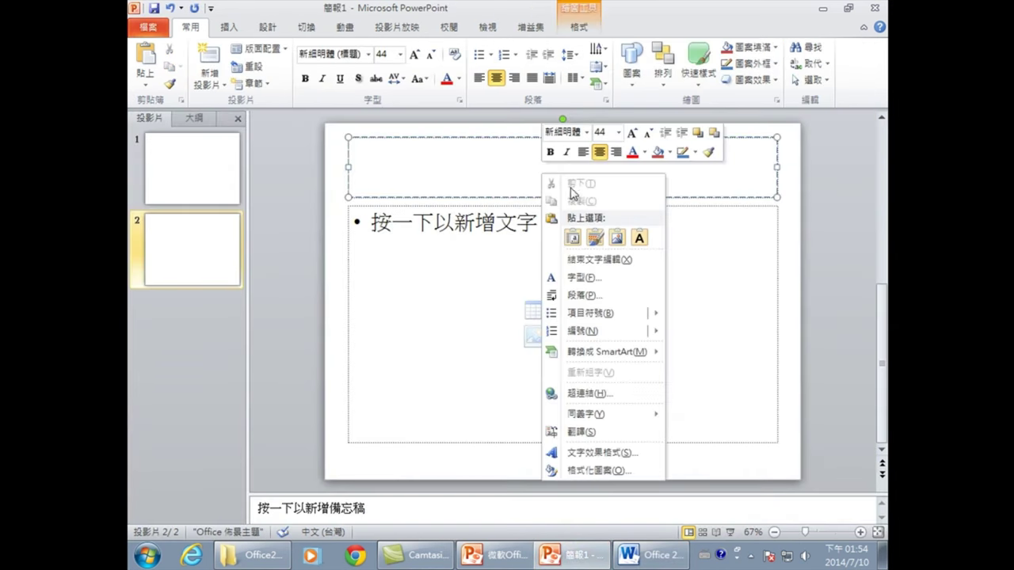
pyautogui.click(645, 245)
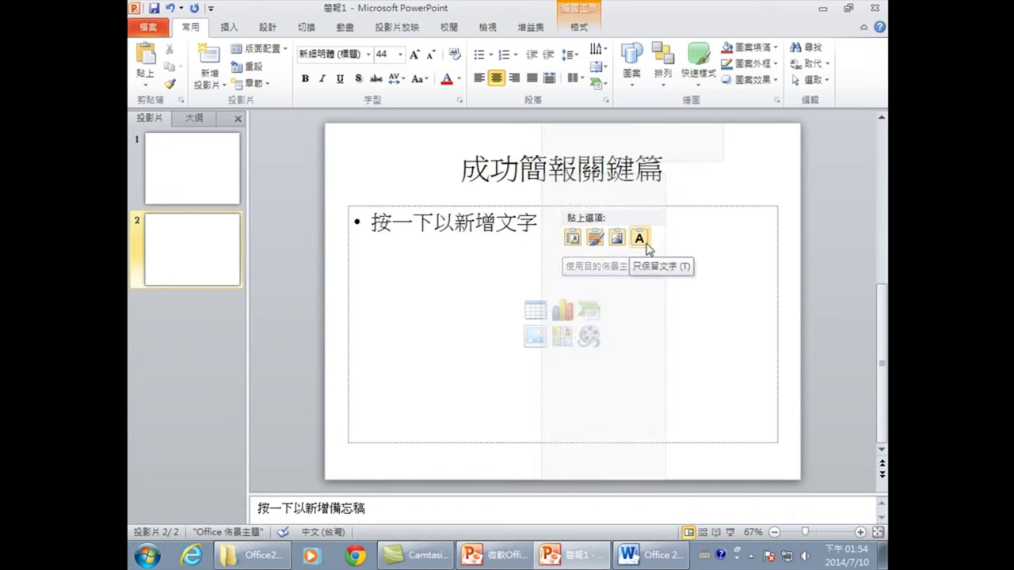
pyautogui.click(421, 241)
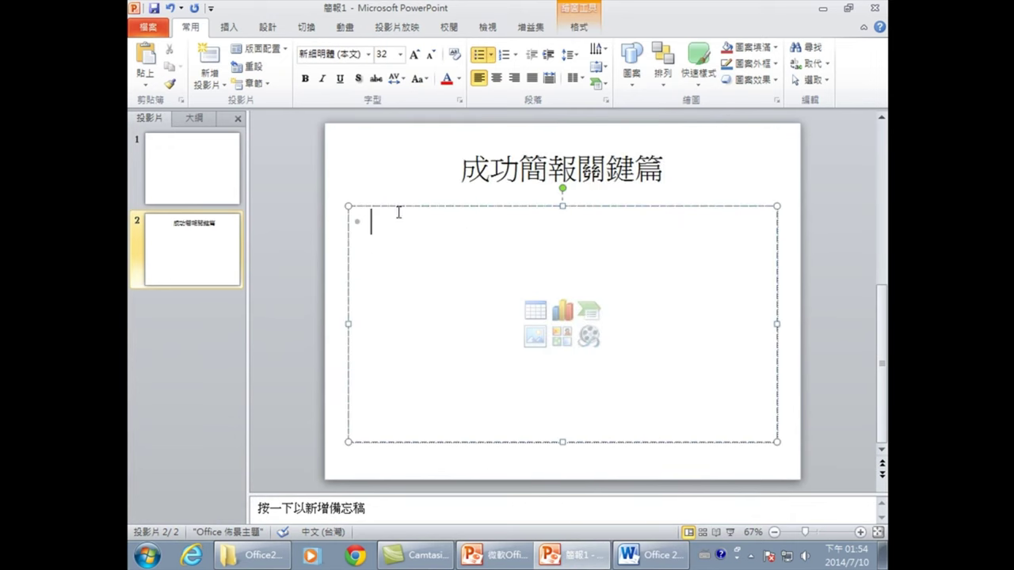
pyautogui.click(633, 563)
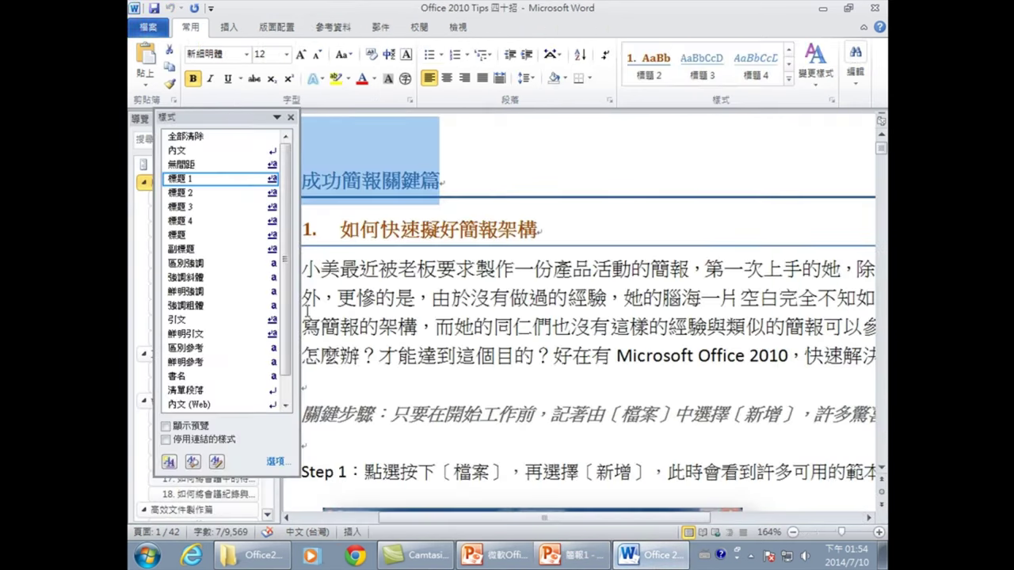
# Dock the Styles pane, copy heading 如何快速擬好簡報架構, and return to slide 2's body box
pyautogui.doubleClick(240, 123)
pyautogui.click(188, 205)
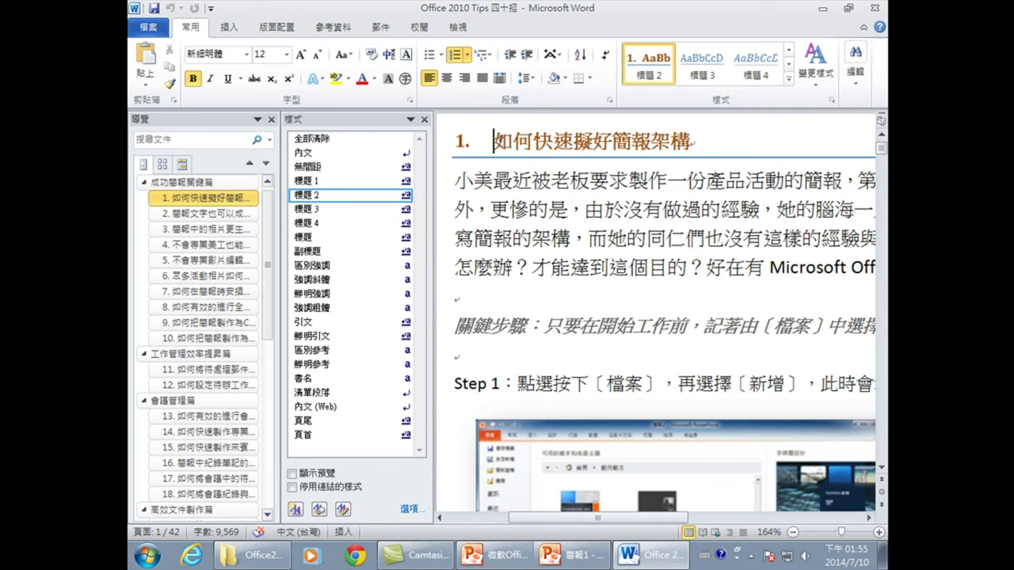
pyautogui.moveTo(493, 141); pyautogui.dragTo(691, 143)
pyautogui.rightClick(687, 147)
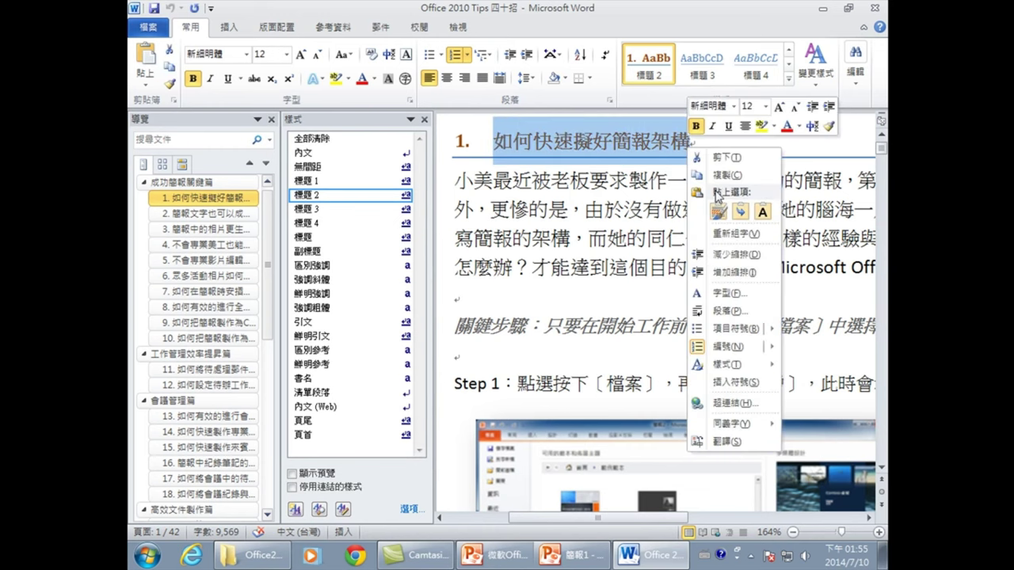
pyautogui.press('Escape')
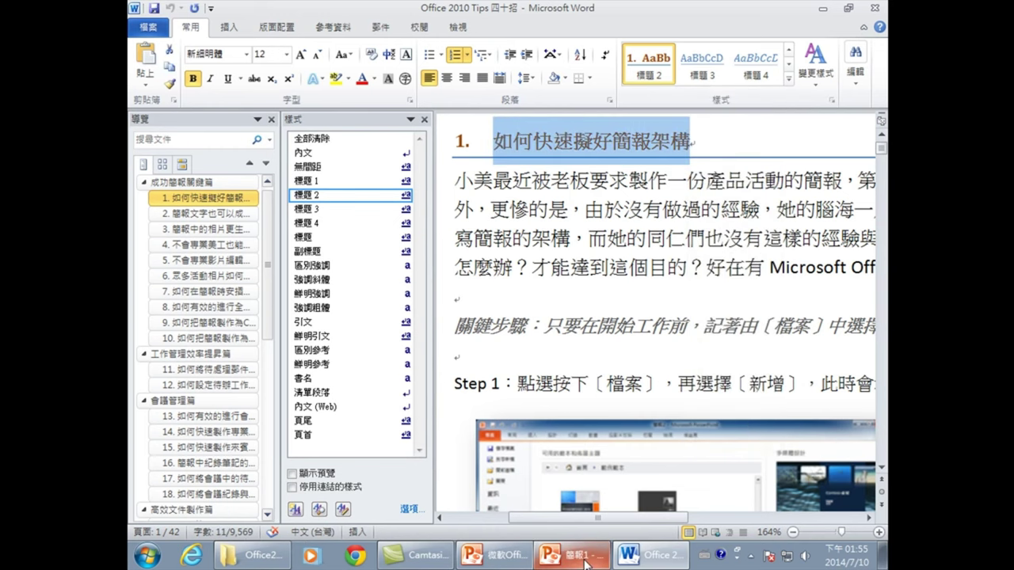
pyautogui.click(586, 563)
pyautogui.rightClick(457, 243)
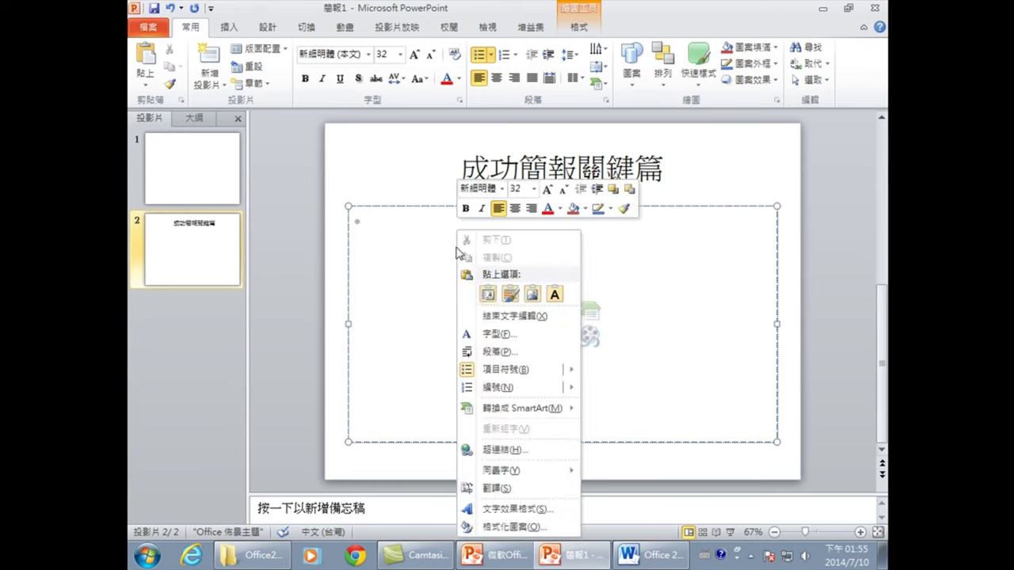
# Paste 1. 如何快速擬好簡報架構 into slide 2's body as text only
pyautogui.click(555, 296)
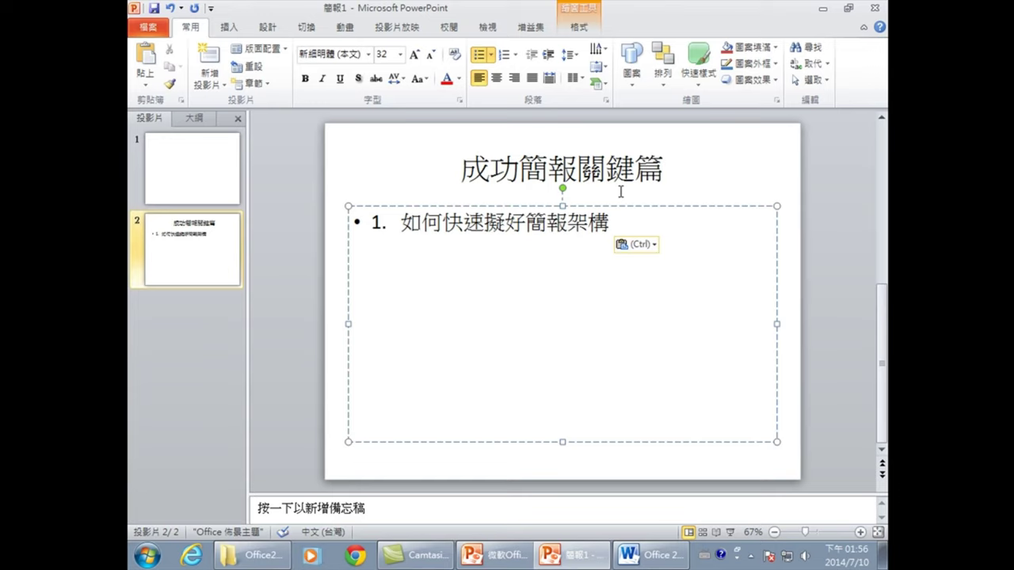
# Close the trial presentation without saving and scroll Word back up to 成功簡報關鍵篇
pyautogui.click(875, 8)
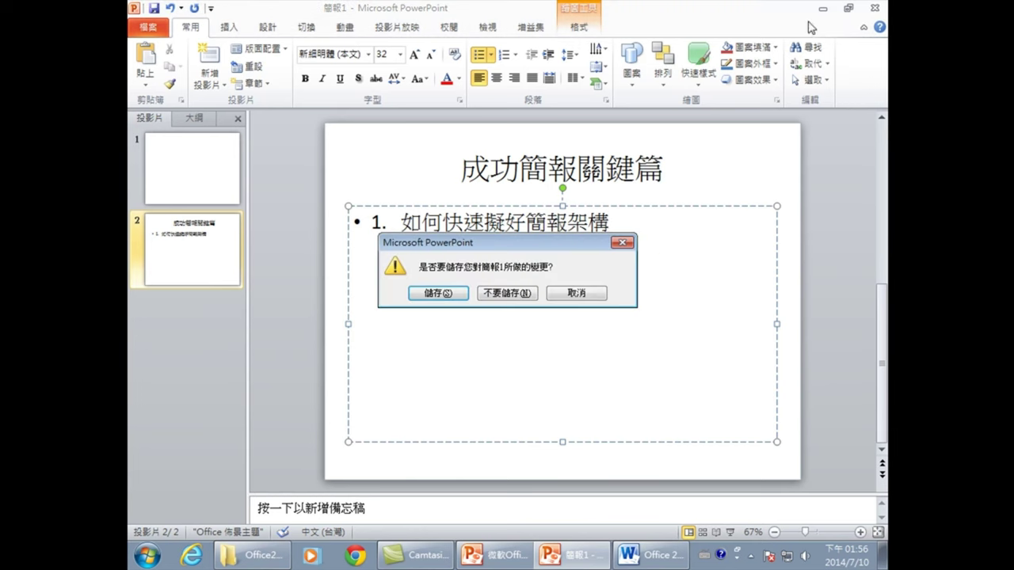
pyautogui.click(505, 294)
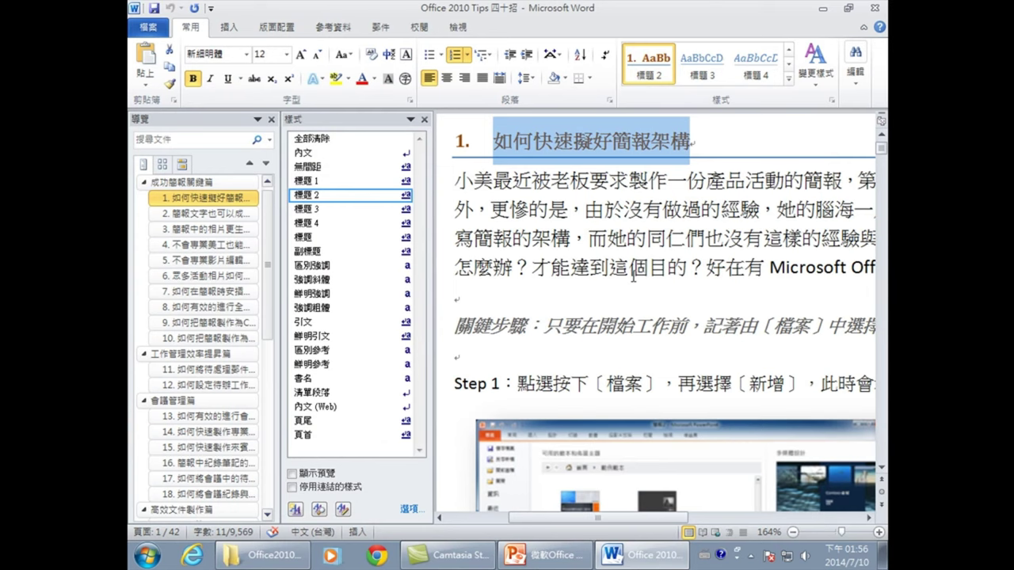
pyautogui.click(547, 192)
pyautogui.scroll(3, 547, 192)
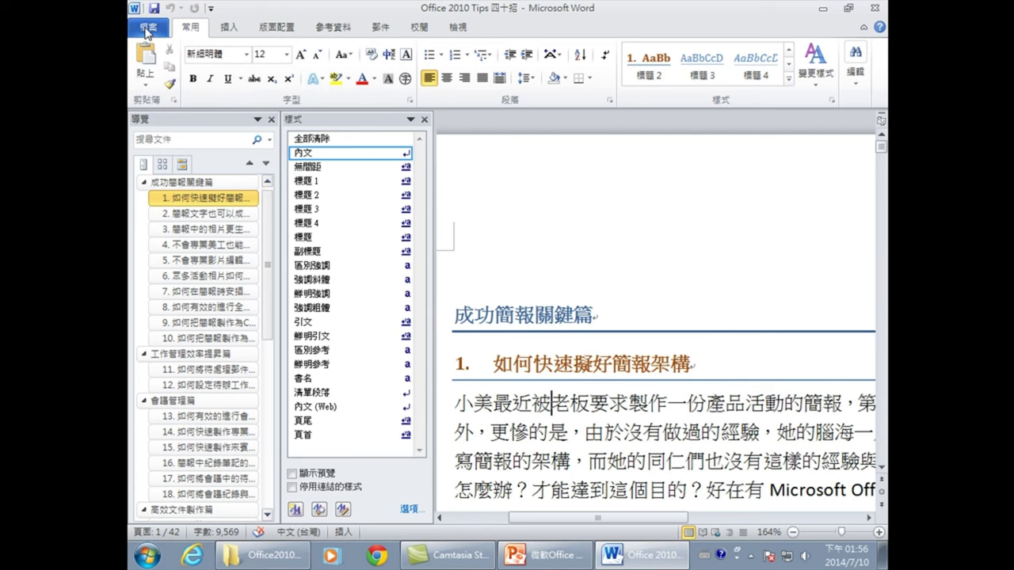
# Open Word Options from the File menu and go to the Quick Access Toolbar page
pyautogui.click(146, 28)
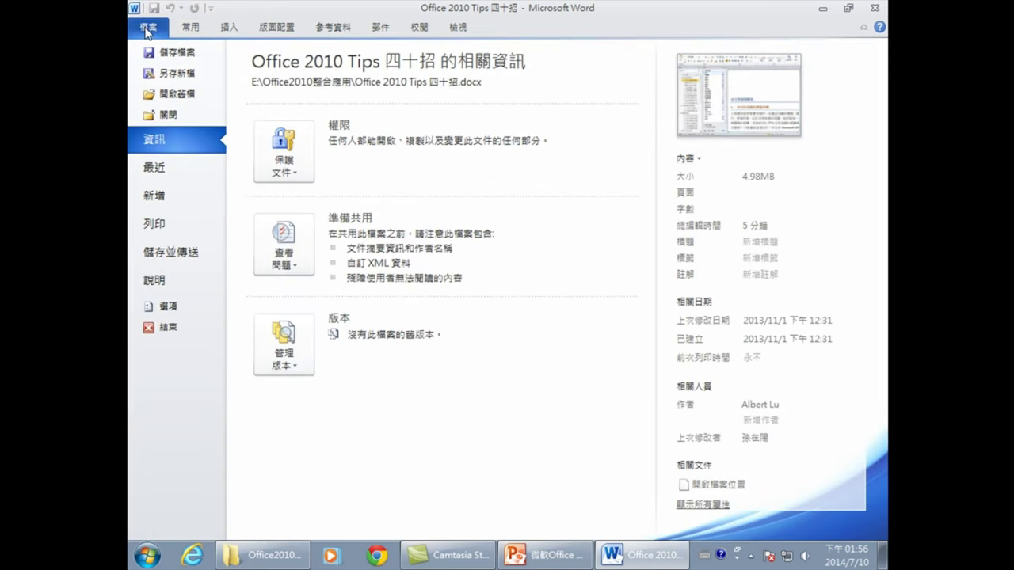
pyautogui.click(156, 303)
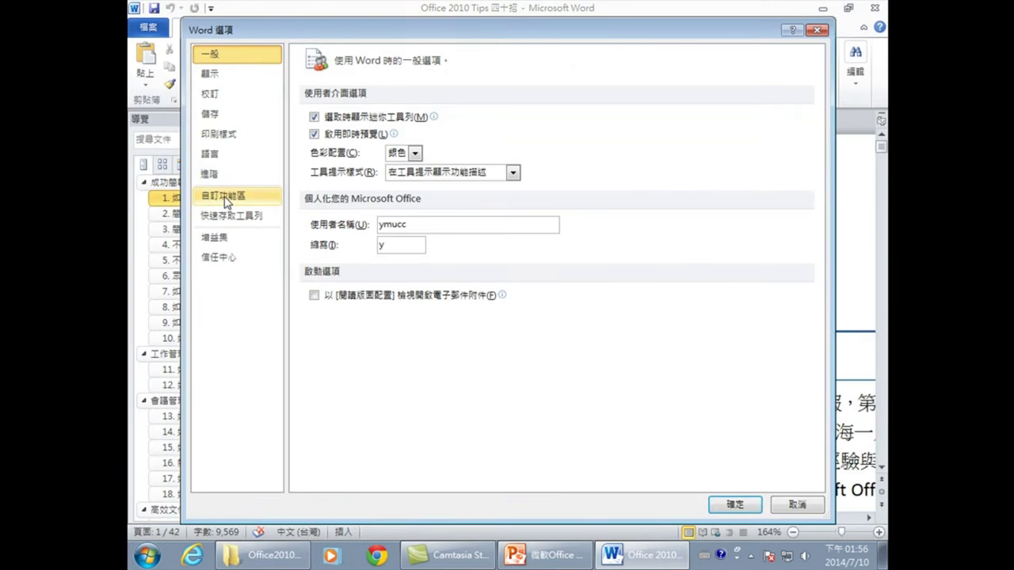
pyautogui.click(227, 199)
pyautogui.click(221, 221)
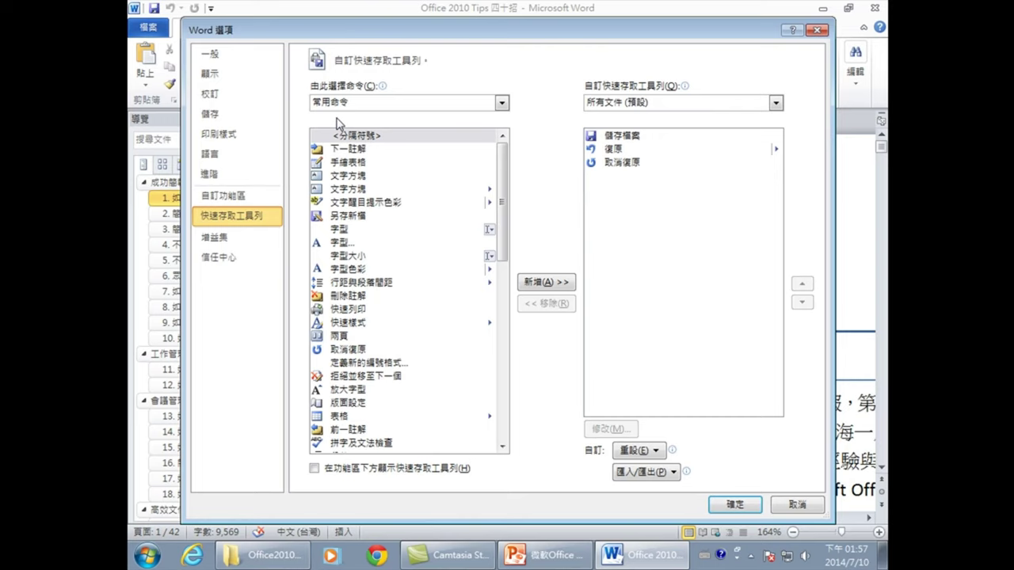
# From Commands Not in the Ribbon, add Send to Microsoft PowerPoint to the Quick Access Toolbar and confirm
pyautogui.click(354, 106)
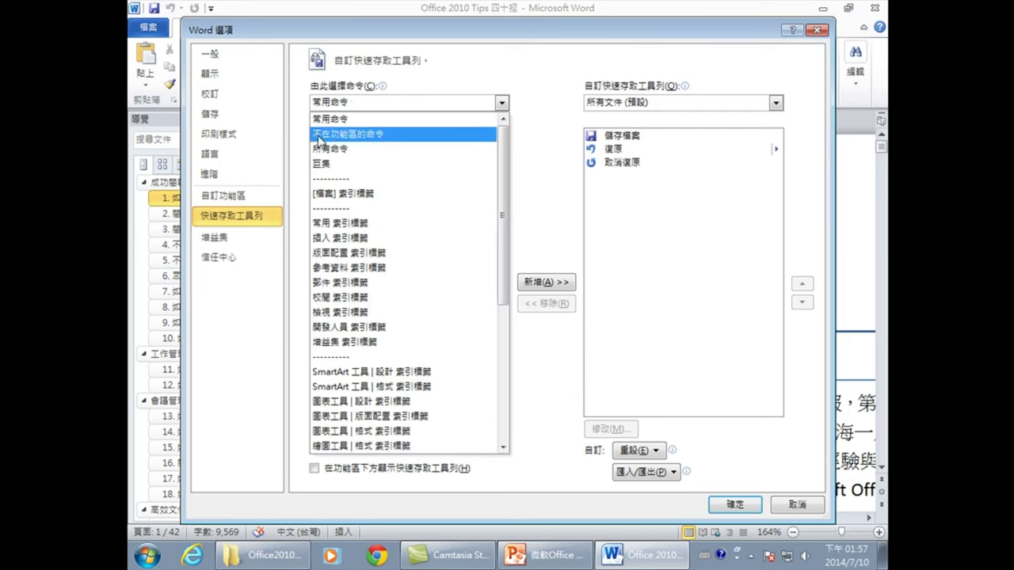
pyautogui.click(379, 139)
pyautogui.moveTo(545, 170)
pyautogui.mouseDown()
pyautogui.moveTo(545, 466)
pyautogui.moveTo(545, 342)
pyautogui.mouseUp()
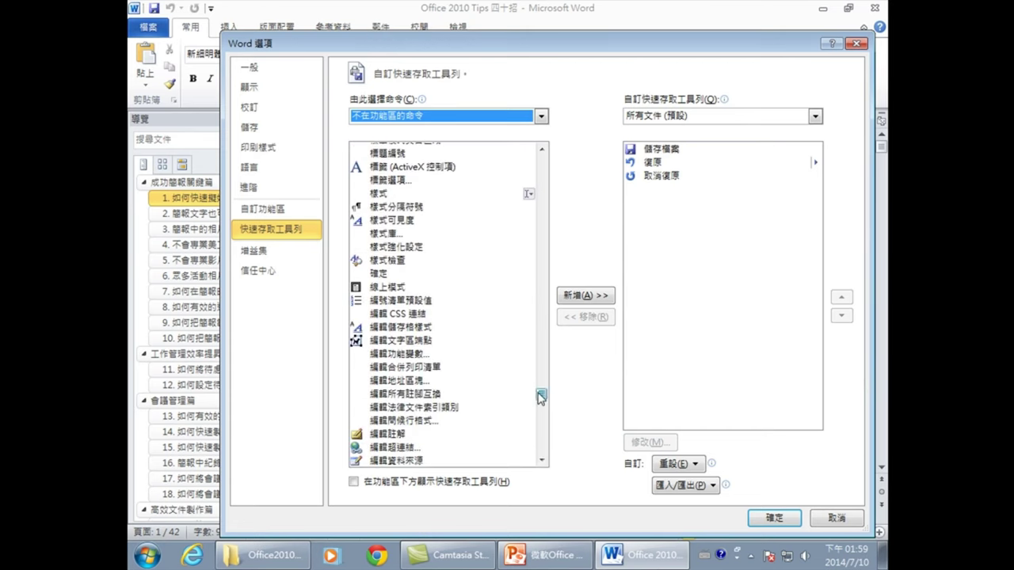
pyautogui.moveTo(541, 394)
pyautogui.mouseDown()
pyautogui.moveTo(542, 404)
pyautogui.moveTo(549, 371)
pyautogui.mouseUp()
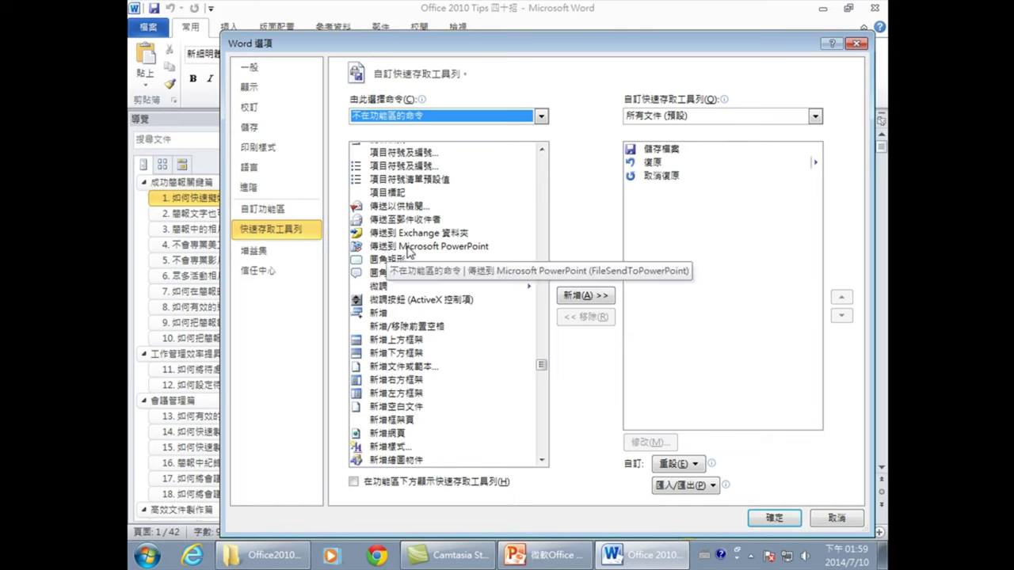
pyautogui.click(462, 248)
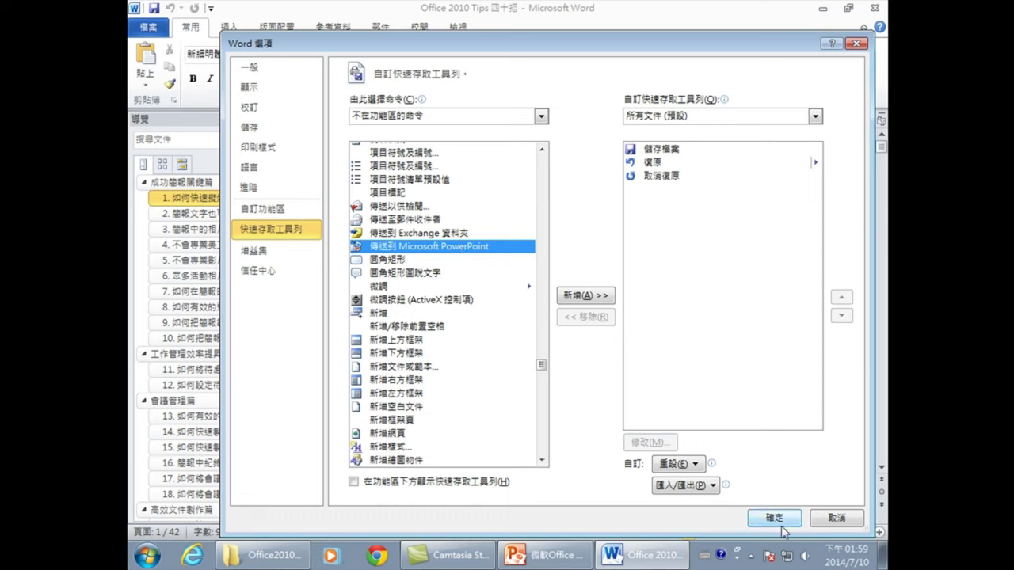
pyautogui.click(577, 296)
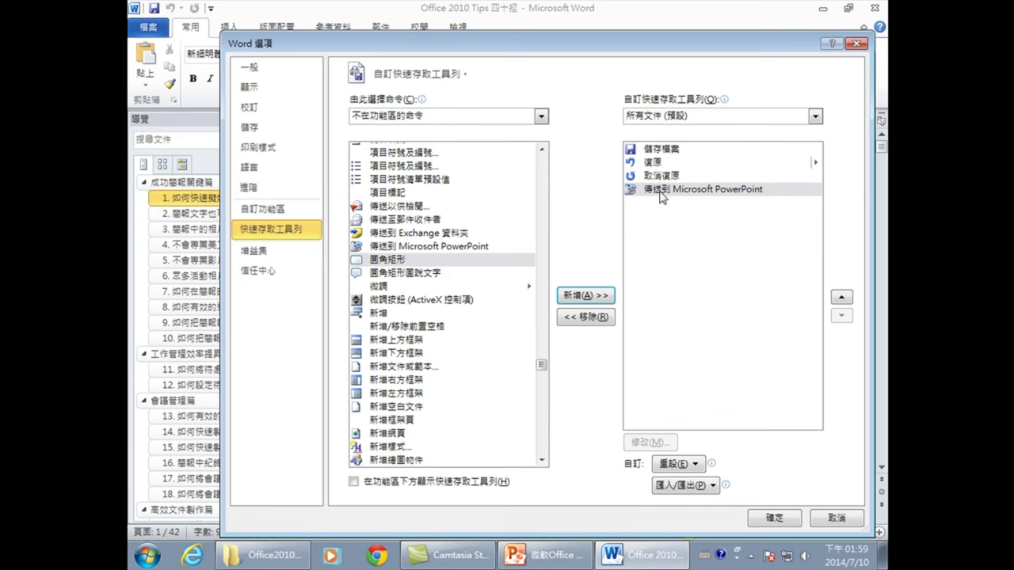
pyautogui.click(779, 519)
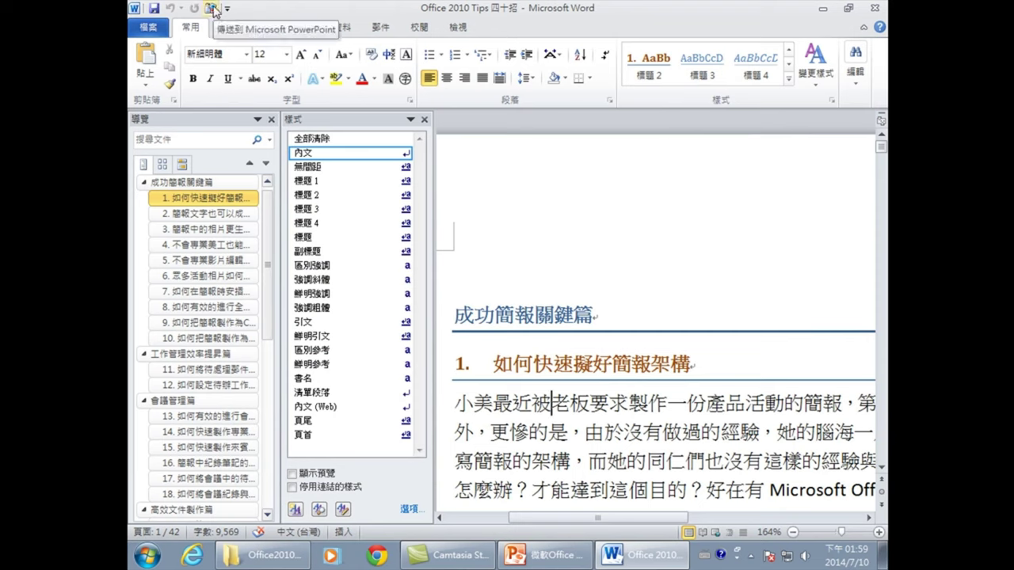
# Use the new toolbar button to create the seven-slide deck 簡報2 from the Word headings
pyautogui.click(211, 8)
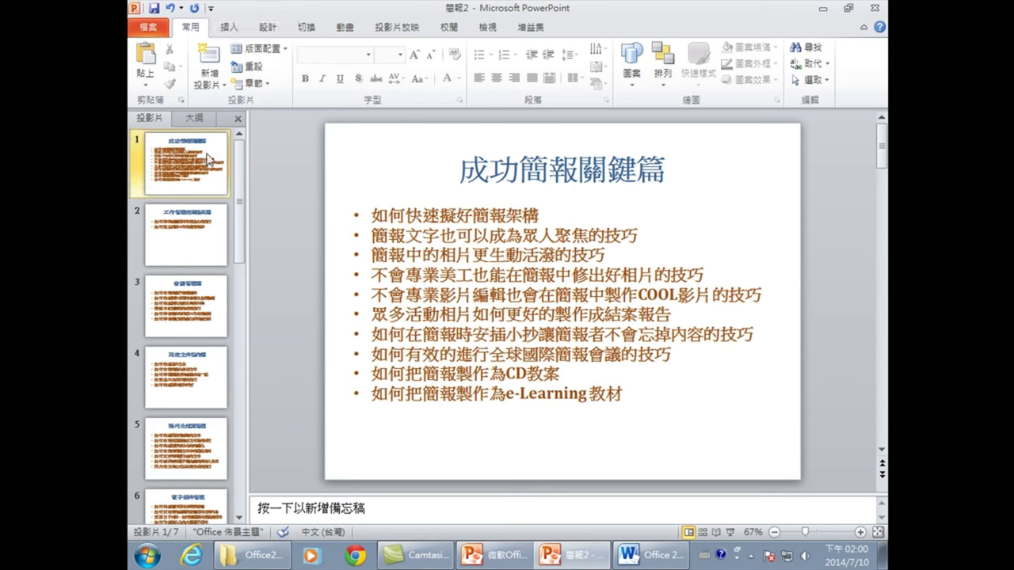
# Look through slides 2–4, including 會議管理篇 and 高效文件製作篇, then return to the Word document
pyautogui.click(187, 231)
pyautogui.click(184, 326)
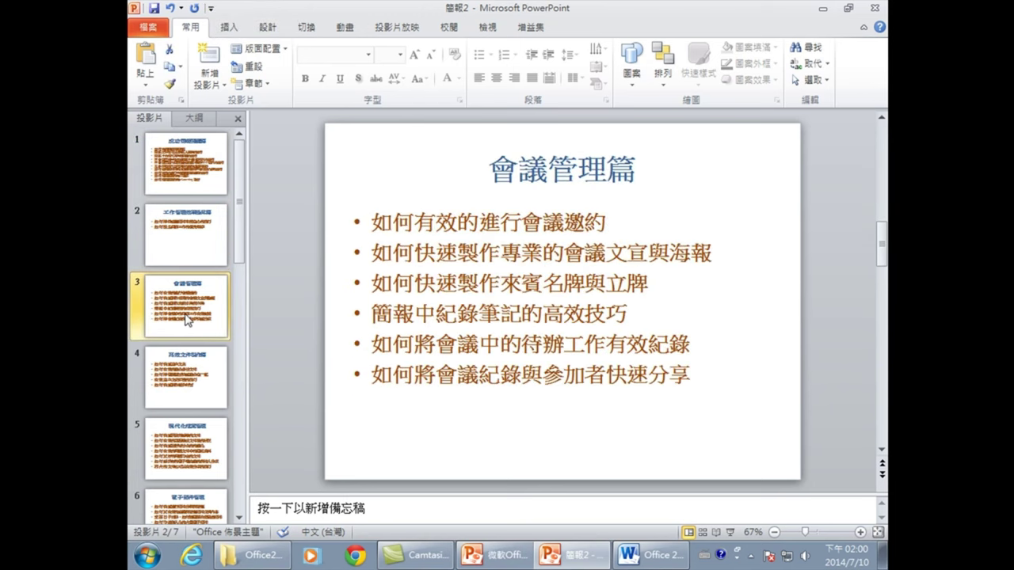
pyautogui.click(188, 368)
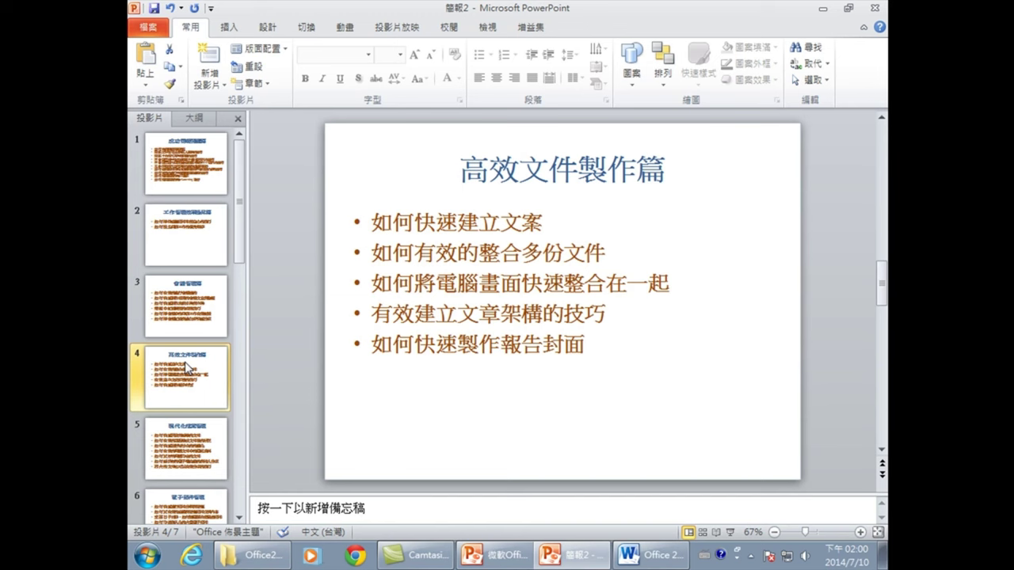
pyautogui.click(640, 555)
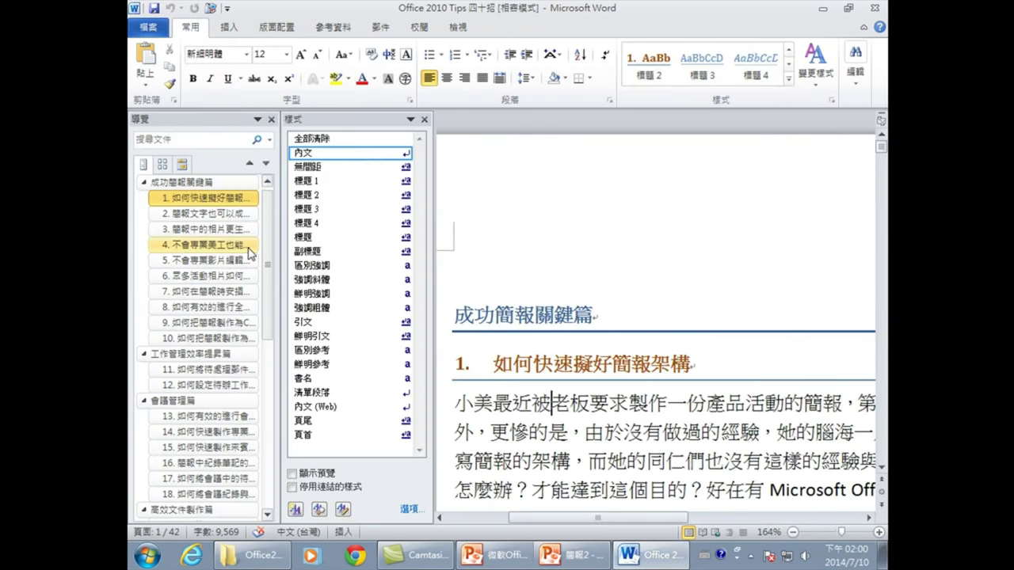